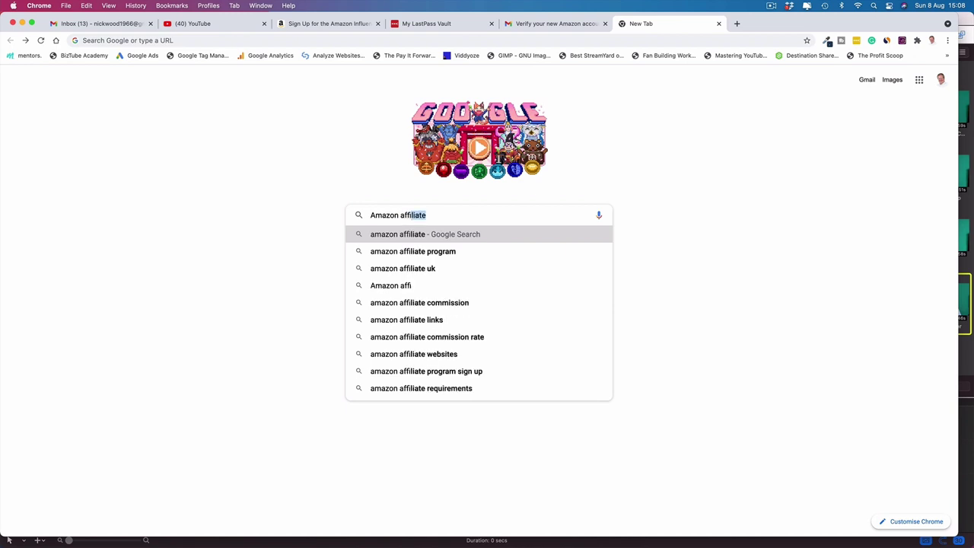
# - Search for 'amazon affiliate program', open Amazon.co.uk Associates Central and start the sign-up for an Associates account
pyautogui.click(394, 251)
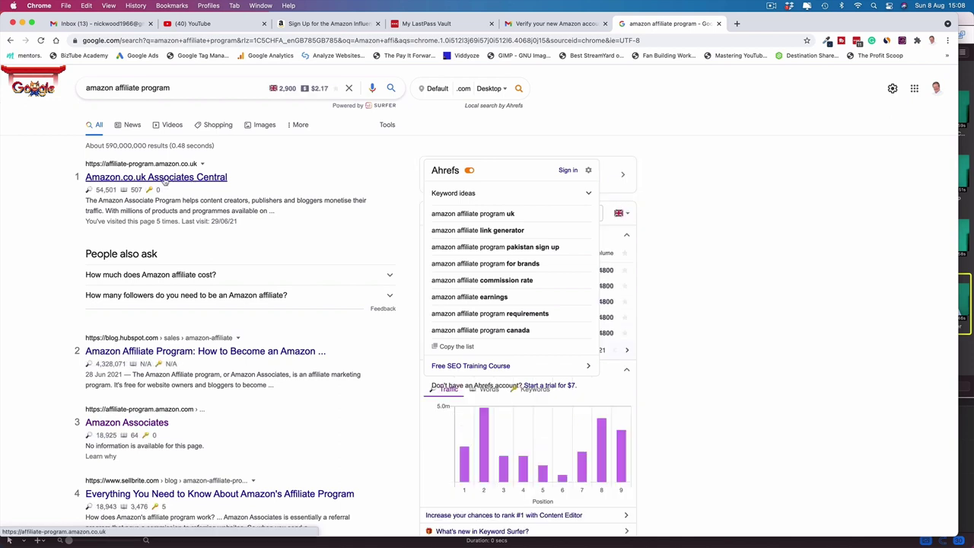
pyautogui.click(164, 179)
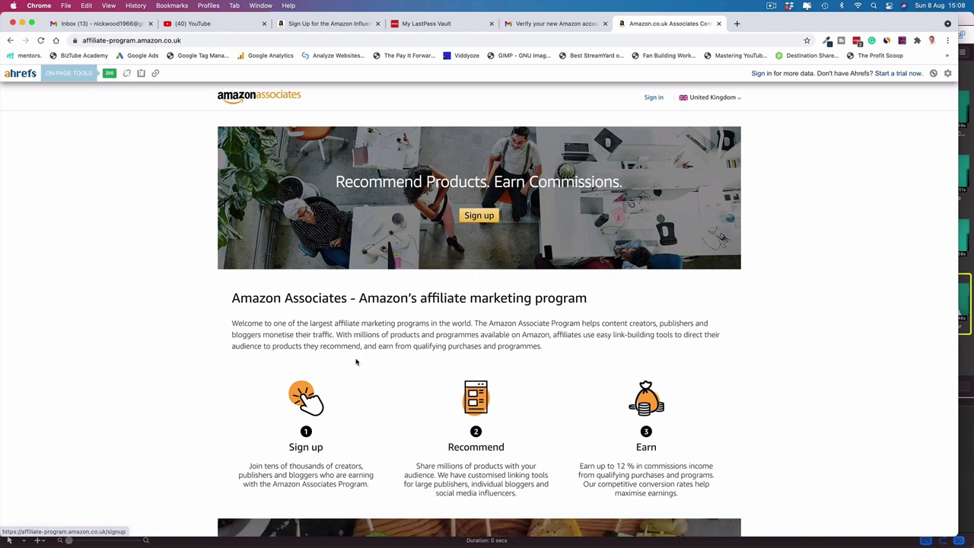
pyautogui.scroll(-2, 572, 384)
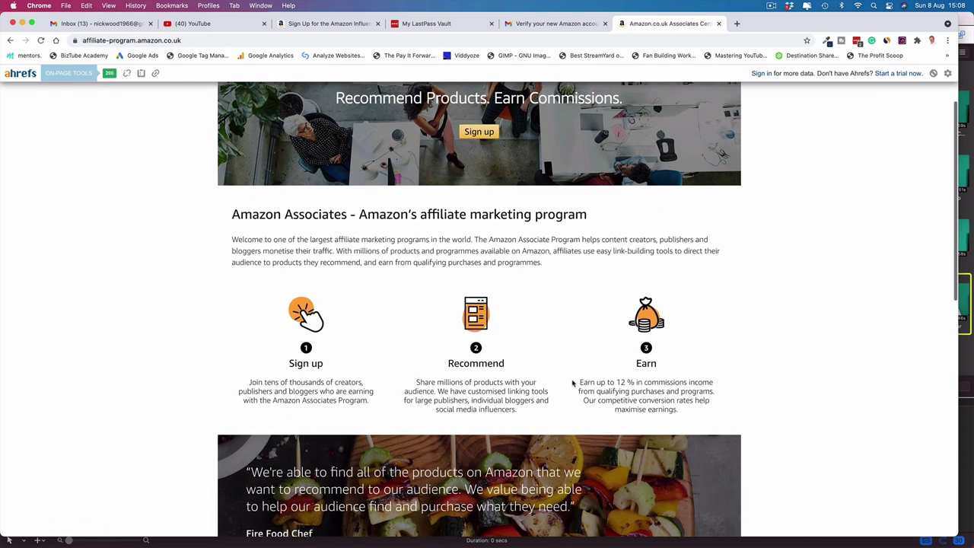
pyautogui.scroll(-10, 572, 383)
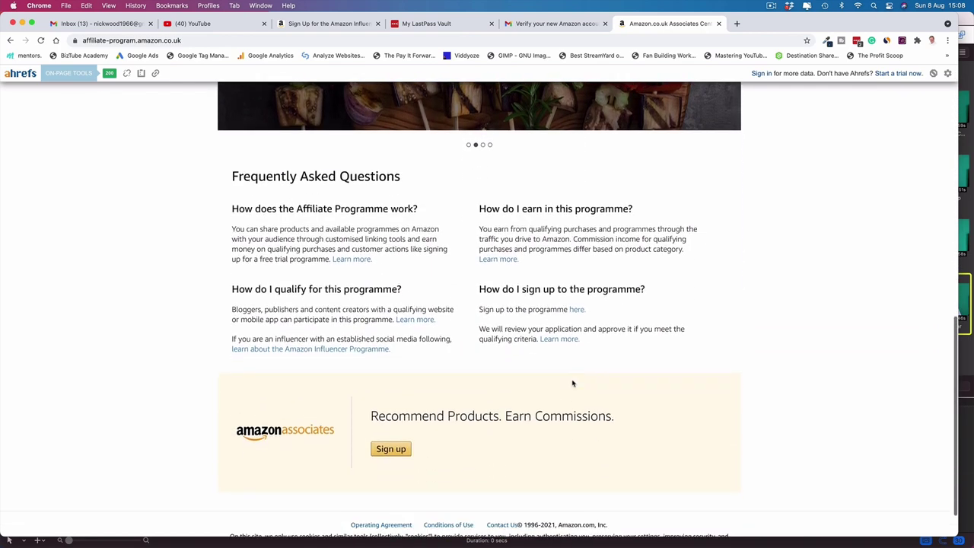
pyautogui.scroll(-2, 572, 383)
pyautogui.scroll(8, 572, 383)
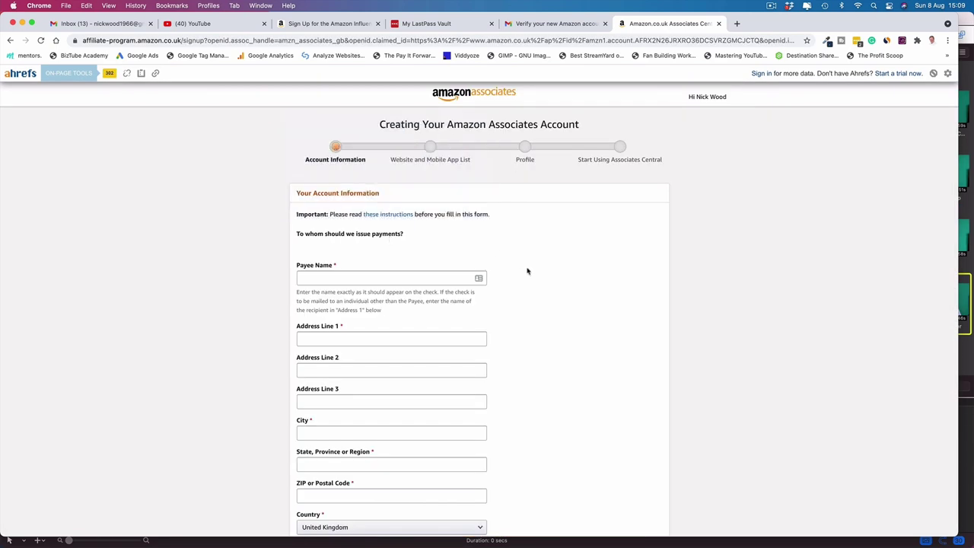
# - Fill in the payee's name, address and phone number, answer No to being a U.S. person, and continue to the website list
pyautogui.scroll(-2, 527, 271)
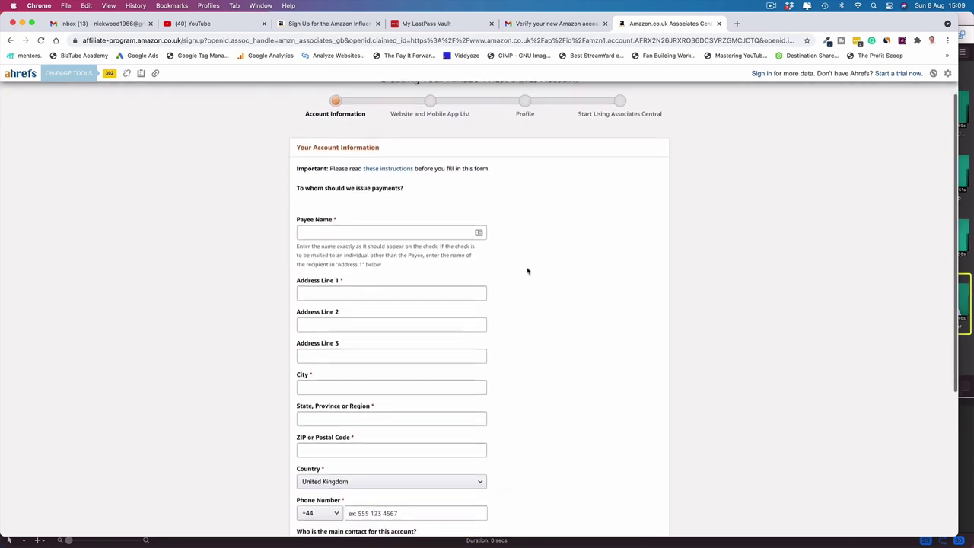
pyautogui.scroll(-2, 527, 271)
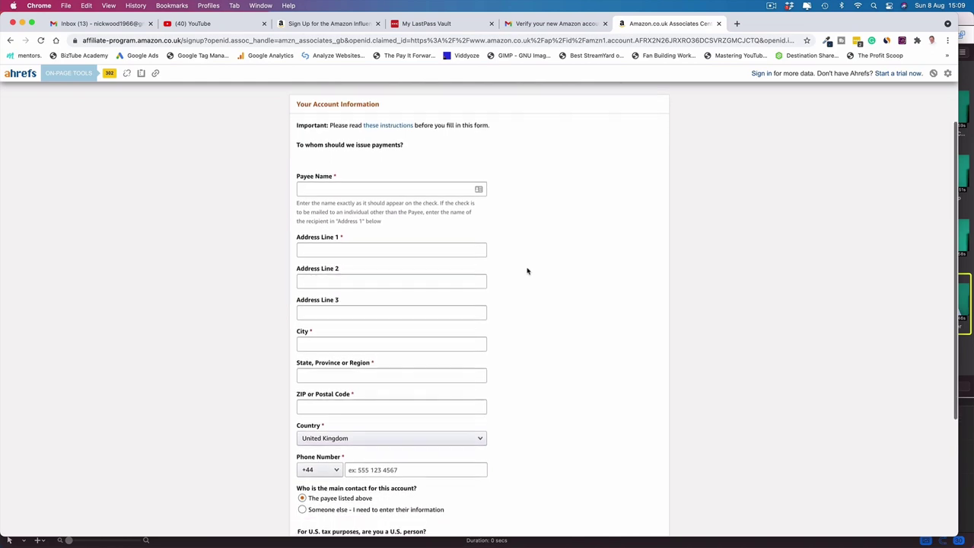
pyautogui.scroll(-1, 527, 271)
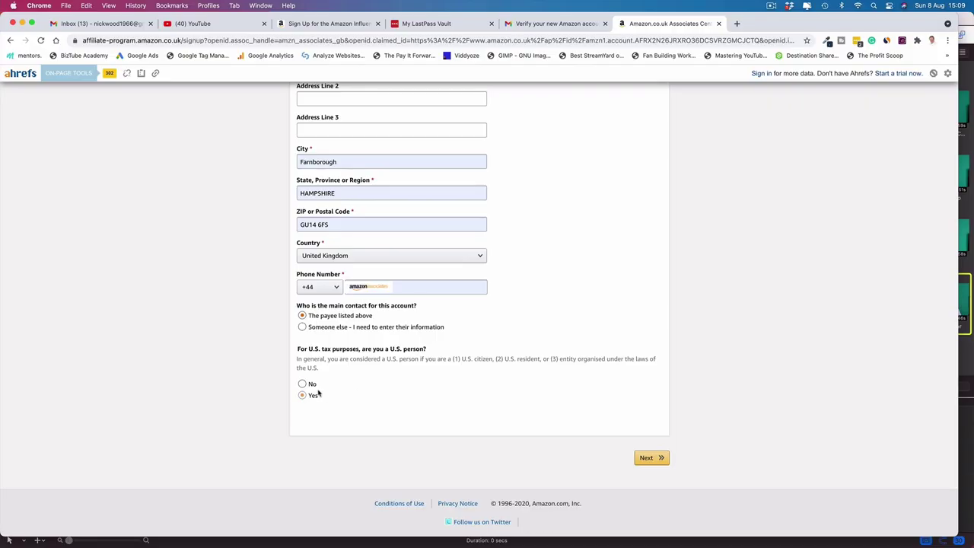
pyautogui.click(301, 384)
pyautogui.click(650, 459)
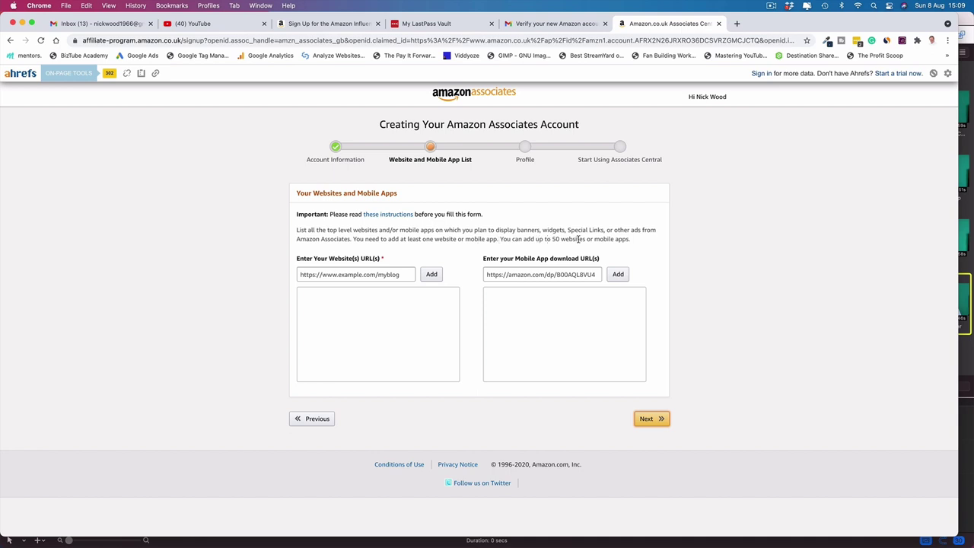
# - Add basiccookingmadeeasy.com to the list of websites
pyautogui.click(403, 274)
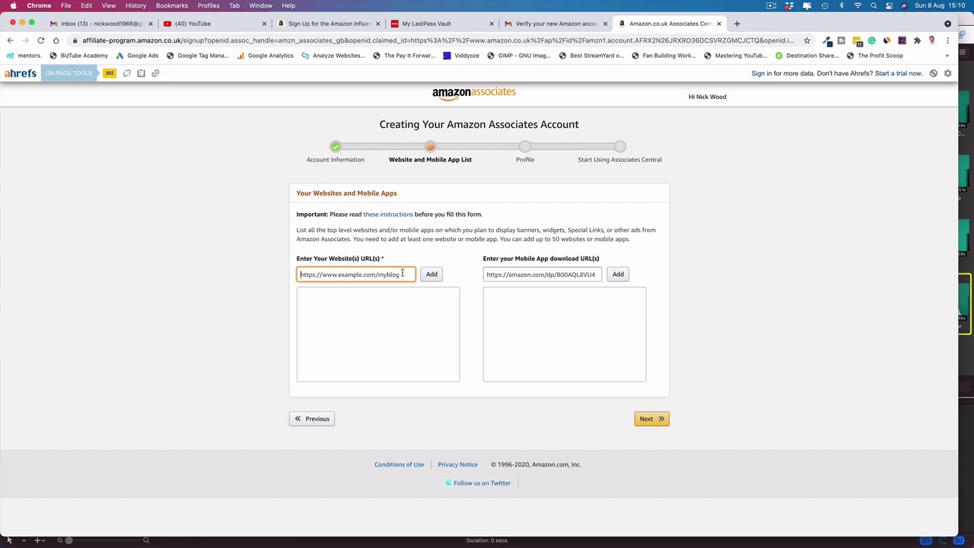
pyautogui.write('https://basiccookingmadeeasy')
pyautogui.click(432, 275)
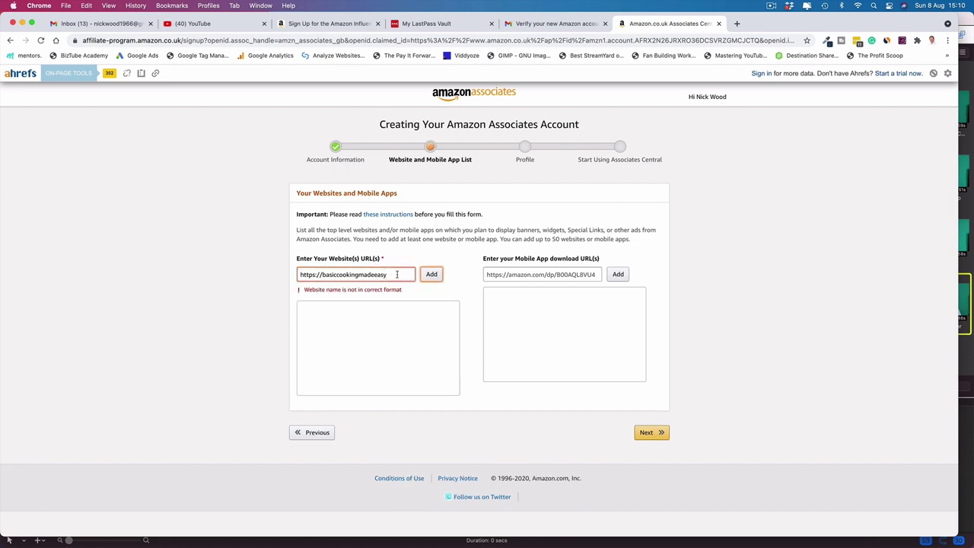
pyautogui.click(396, 275)
pyautogui.click(431, 275)
pyautogui.click(408, 276)
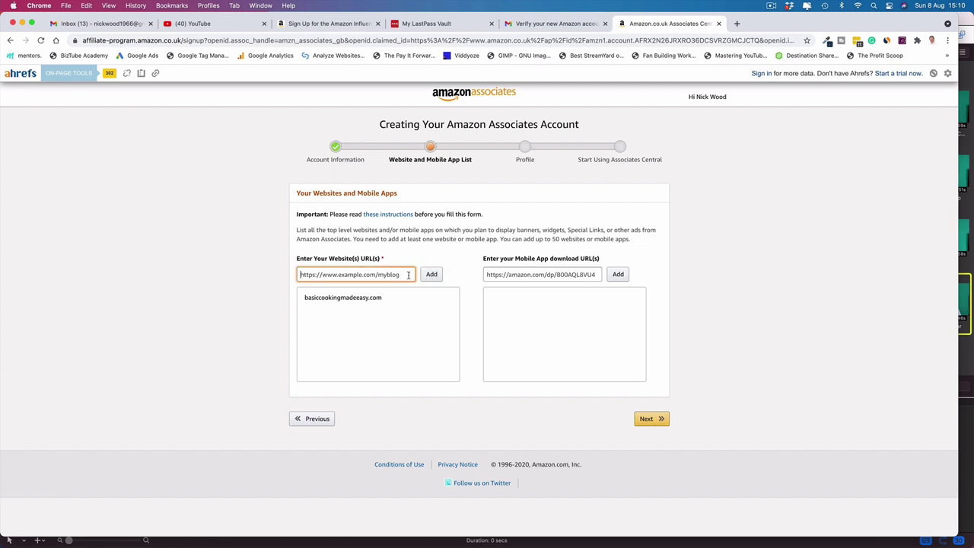
pyautogui.write('h')
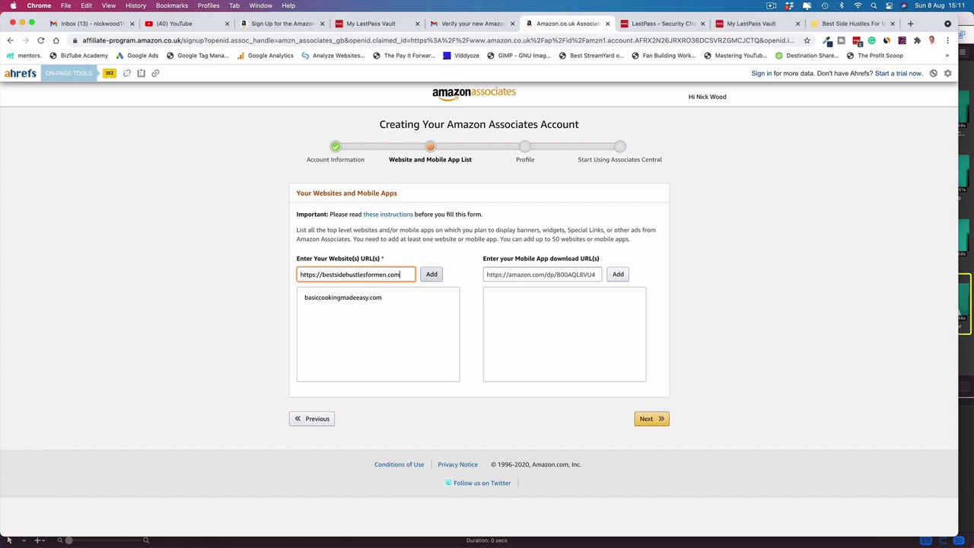
pyautogui.click(436, 276)
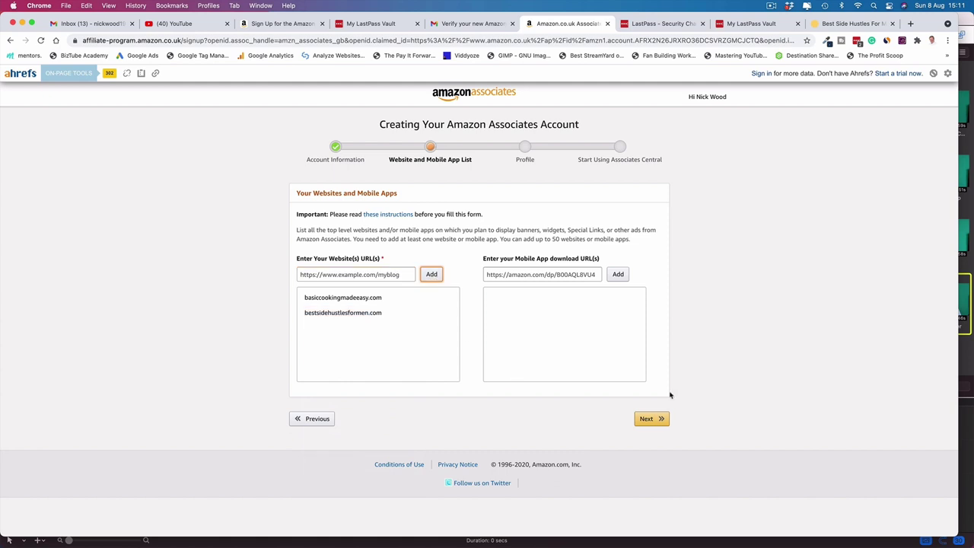
pyautogui.click(653, 419)
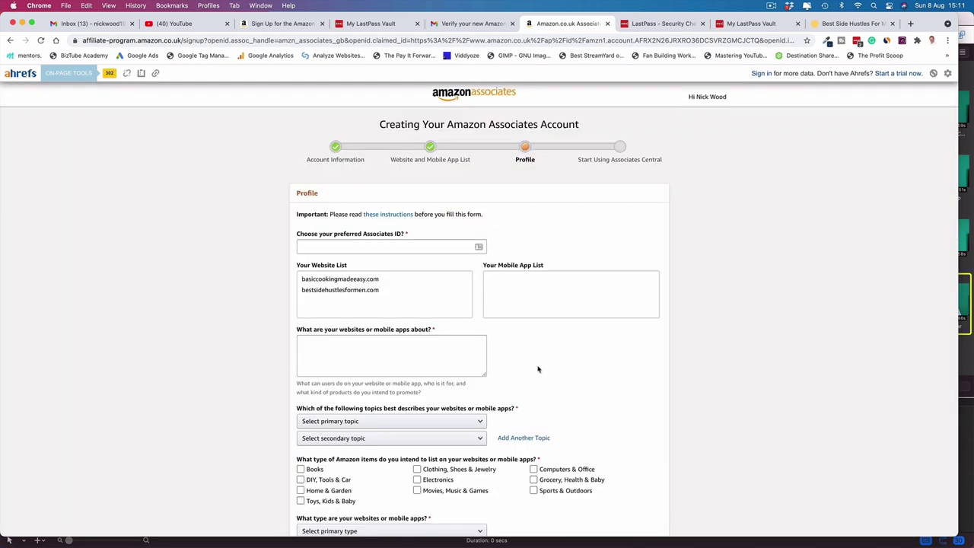
# - Enter the preferred Associates ID and describe the websites as 'My websites are about diet and cooking and also Affiliate marketing and lifestyle'
pyautogui.click(366, 250)
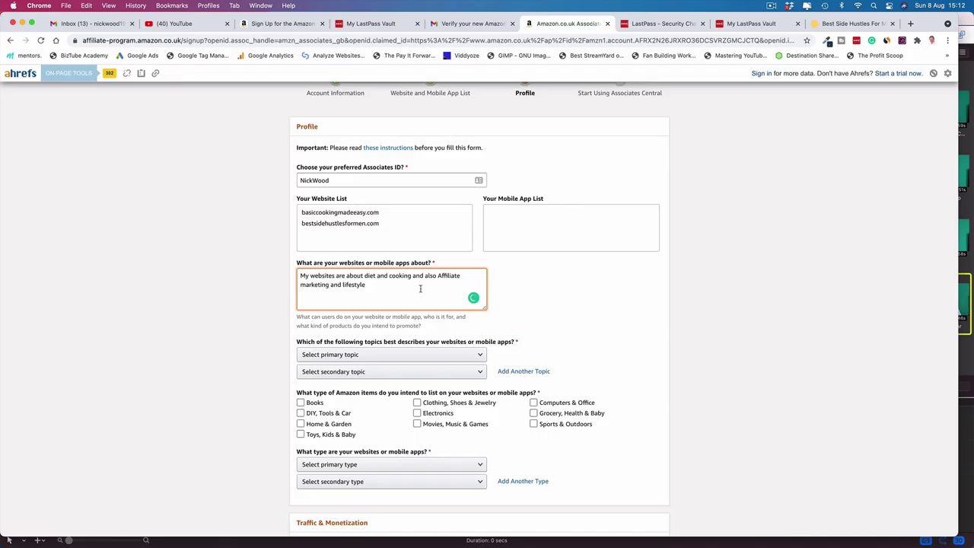
pyautogui.scroll(-5, 528, 302)
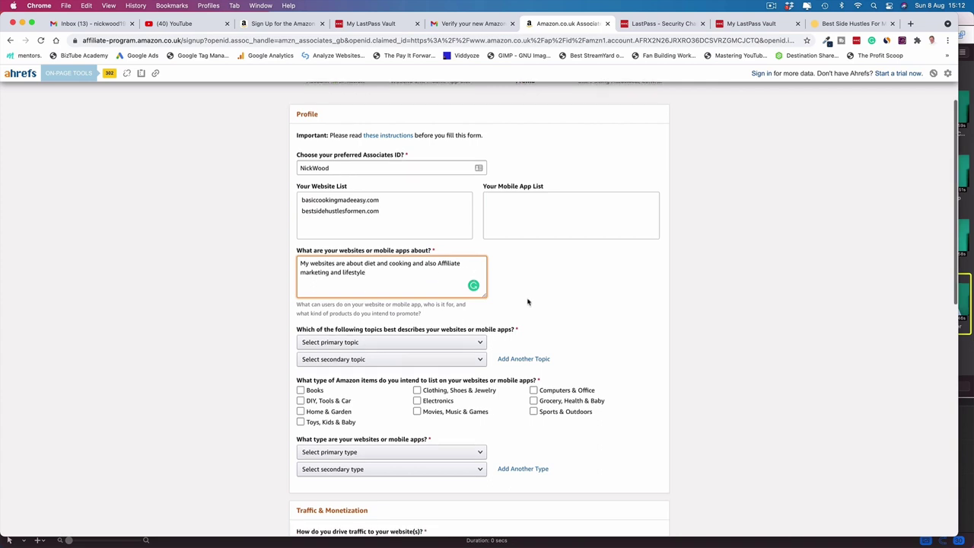
pyautogui.scroll(-2, 528, 302)
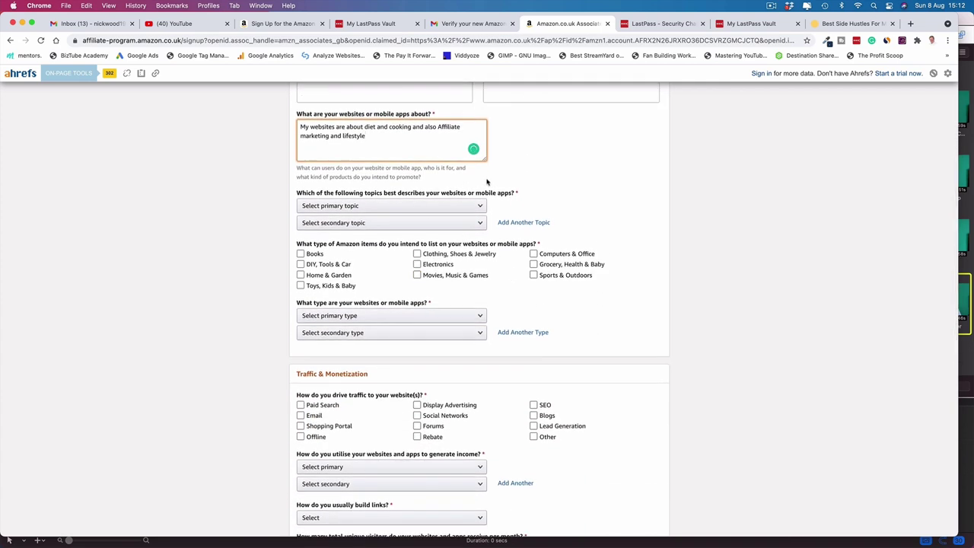
# - Choose Grocery/Gourmet as the websites' primary topic and Business/Industrial as the secondary topic
pyautogui.click(465, 205)
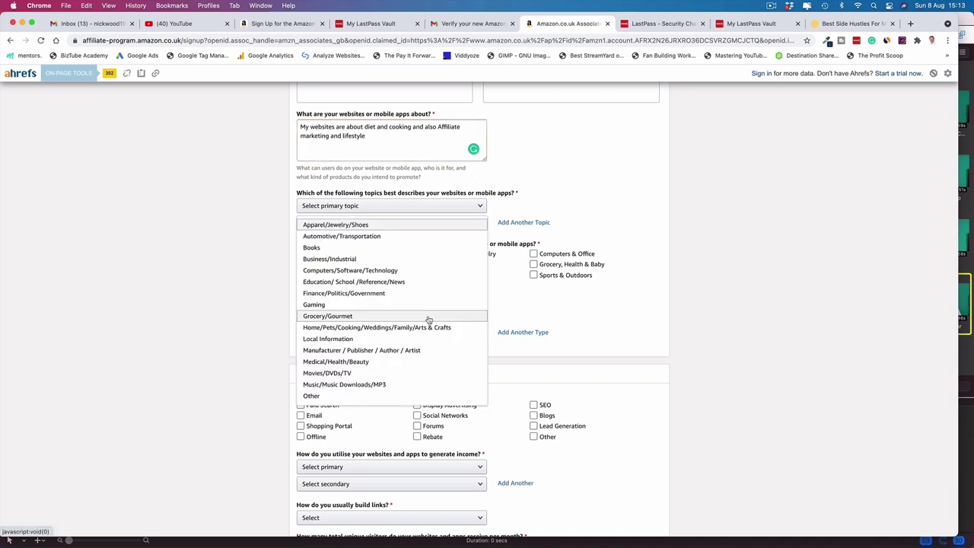
pyautogui.click(428, 318)
pyautogui.click(480, 224)
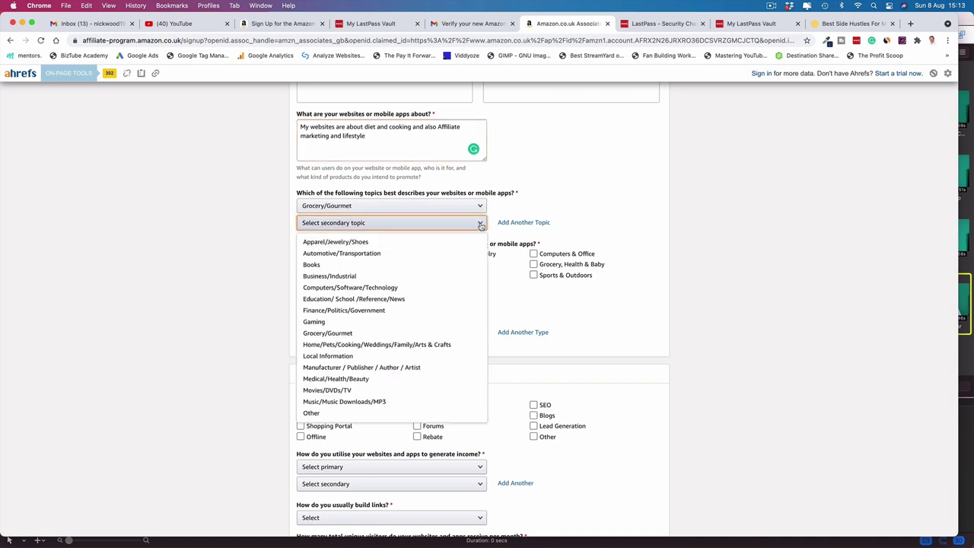
pyautogui.scroll(-4, 439, 344)
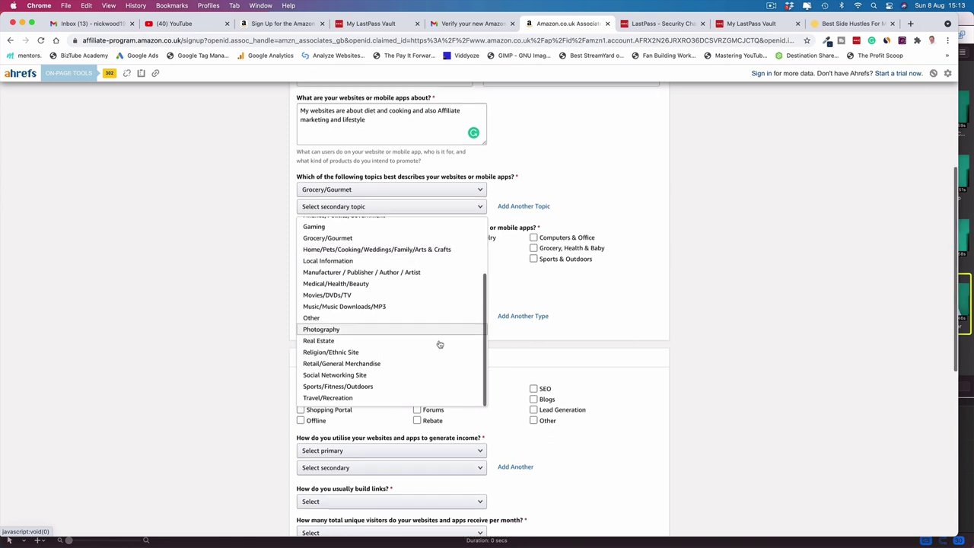
pyautogui.scroll(3, 424, 342)
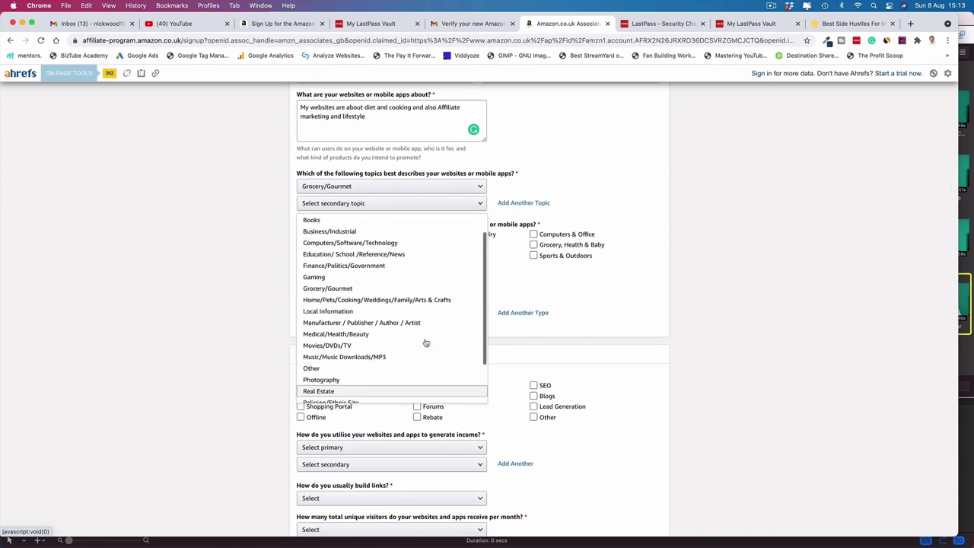
pyautogui.scroll(3, 424, 341)
pyautogui.click(347, 256)
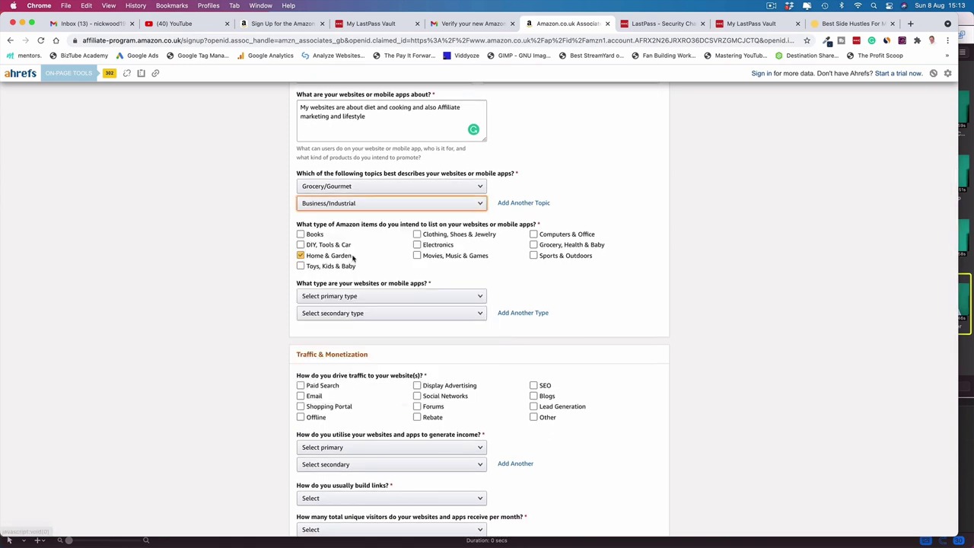
# - Select only Books, Computers & Office and Sports & Outdoors as listed items, with website types A Blog and A Content or Niche Website
pyautogui.click(352, 257)
pyautogui.click(301, 235)
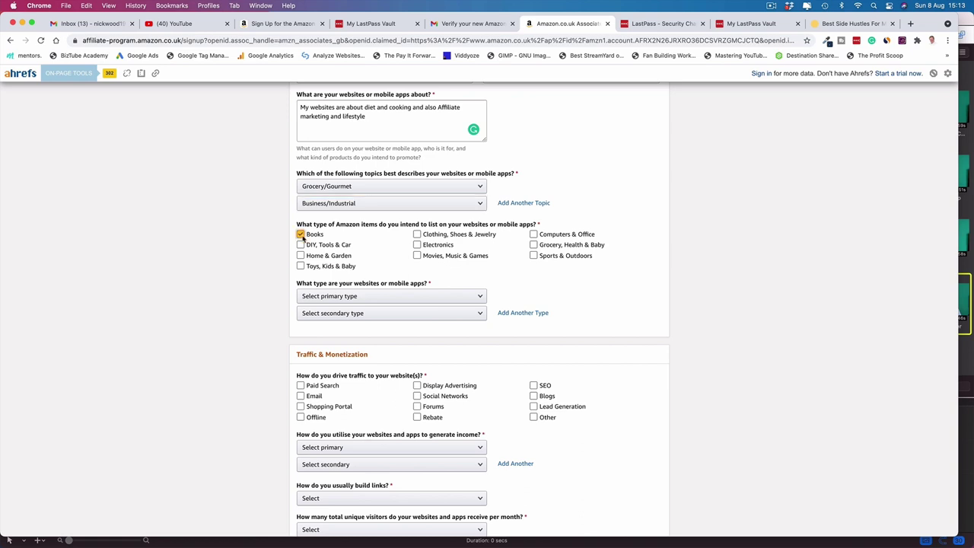
pyautogui.click(314, 257)
pyautogui.click(300, 255)
pyautogui.click(423, 236)
pyautogui.click(423, 237)
pyautogui.click(572, 234)
pyautogui.click(534, 245)
pyautogui.click(534, 245)
pyautogui.click(534, 246)
pyautogui.click(534, 255)
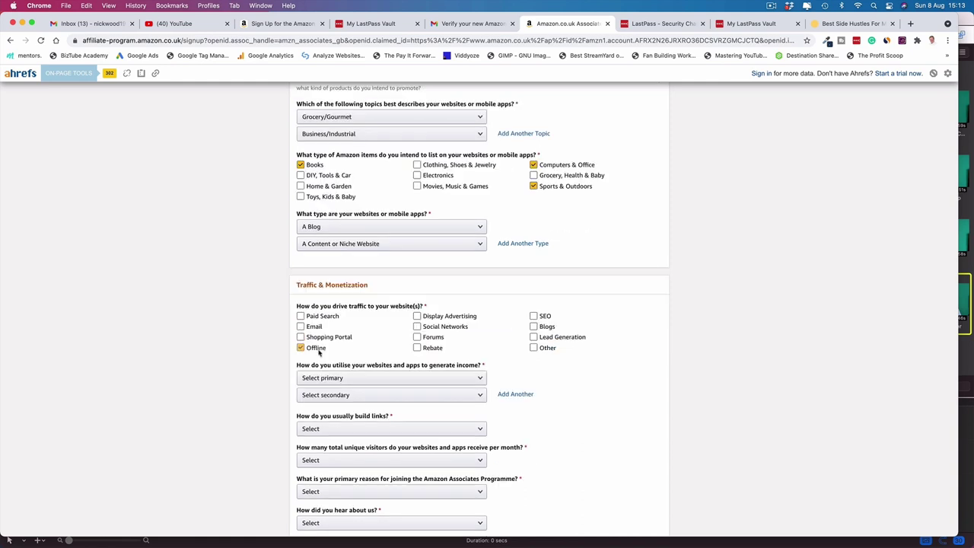
# - Select Paid Search, Social Networks, Forums, SEO, Blogs and Lead Generation as the ways of driving traffic to the websites
pyautogui.click(416, 327)
pyautogui.click(417, 326)
pyautogui.click(534, 316)
pyautogui.click(533, 326)
pyautogui.click(533, 337)
pyautogui.click(417, 347)
pyautogui.click(417, 347)
pyautogui.click(417, 337)
pyautogui.click(417, 326)
pyautogui.scroll(-2, 494, 339)
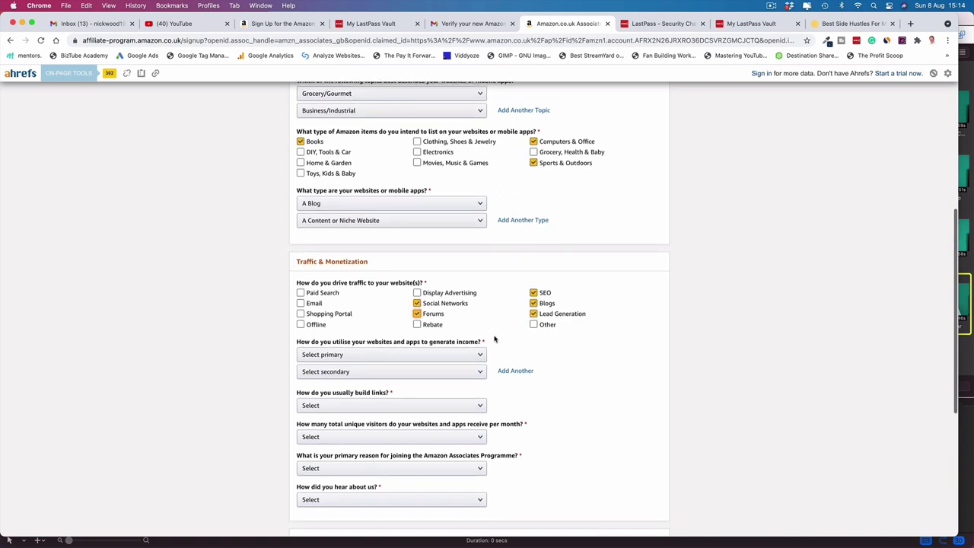
pyautogui.click(301, 268)
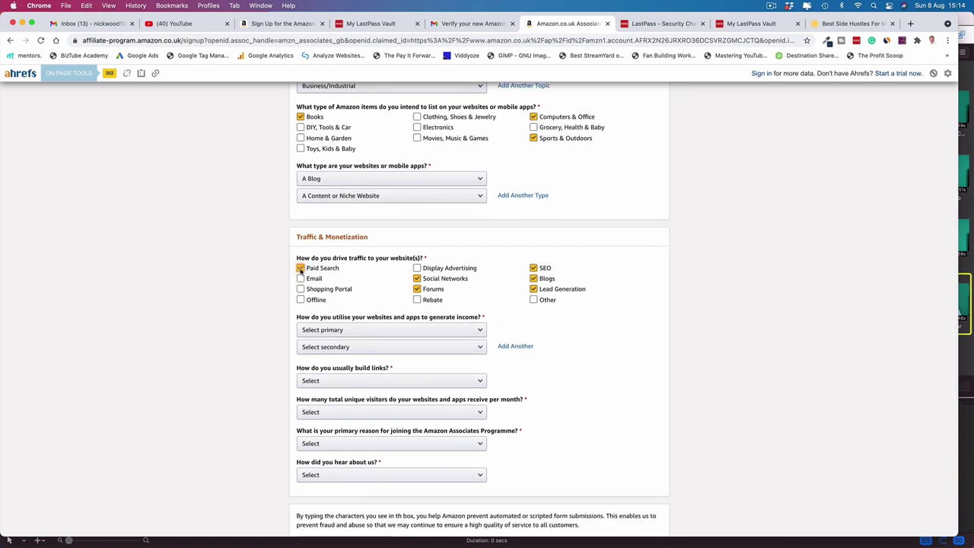
# - Set income generation to 'Amazon Associates is the Only Monetization I Use', link building to HTML Editor, and monthly unique visitors to From 501 to 5,000
pyautogui.scroll(-4, 549, 309)
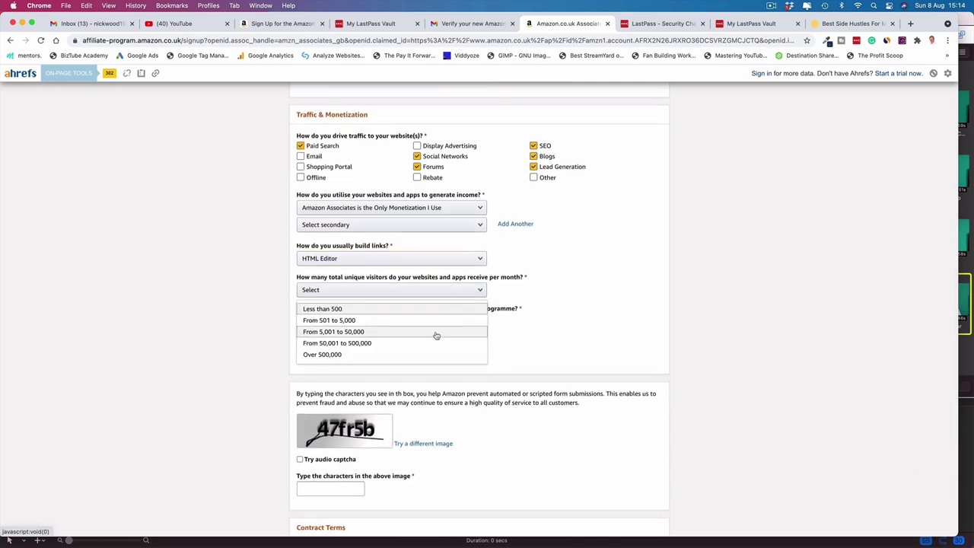
pyautogui.click(435, 324)
# - Set the primary reason for joining to 'Useful content for my site' and how you heard to 'From the Amazon.co.uk Site'
pyautogui.scroll(-2, 411, 278)
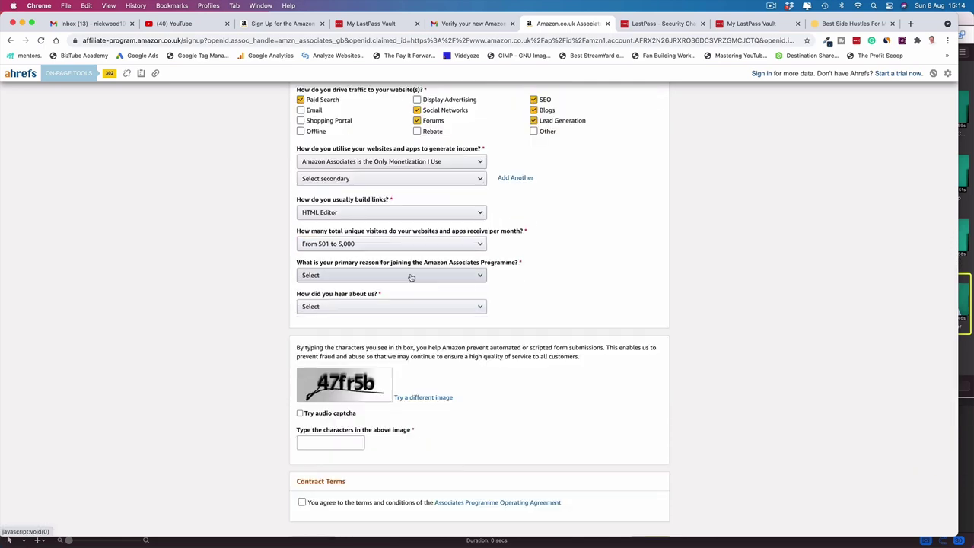
pyautogui.click(479, 277)
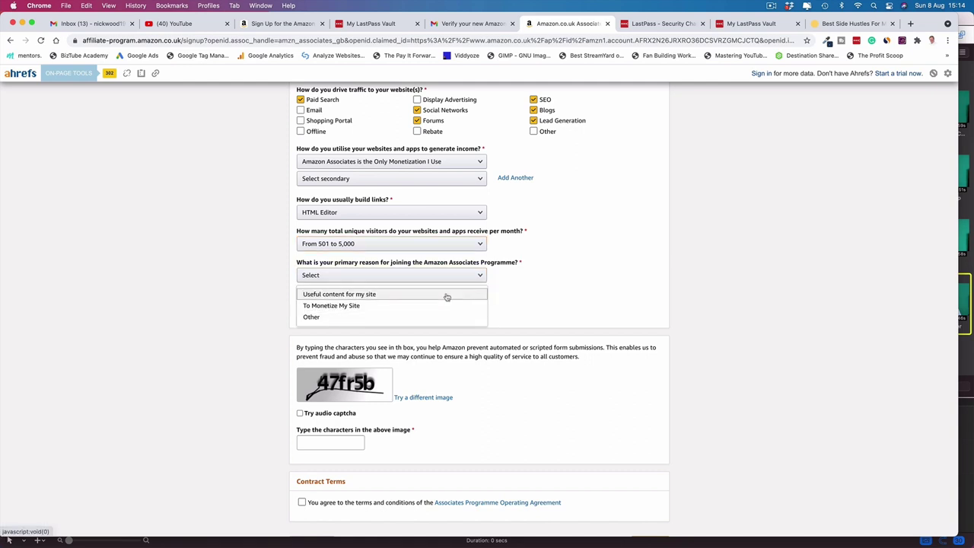
pyautogui.click(446, 295)
pyautogui.click(482, 308)
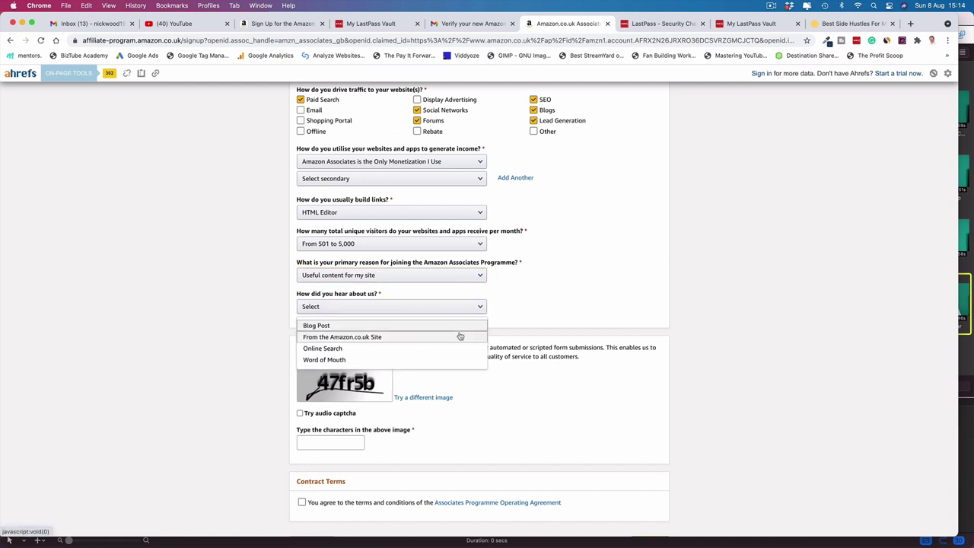
pyautogui.click(460, 336)
# - Enter the captcha characters, agree to the Associates Programme Operating Agreement and submit the application
pyautogui.scroll(-2, 585, 302)
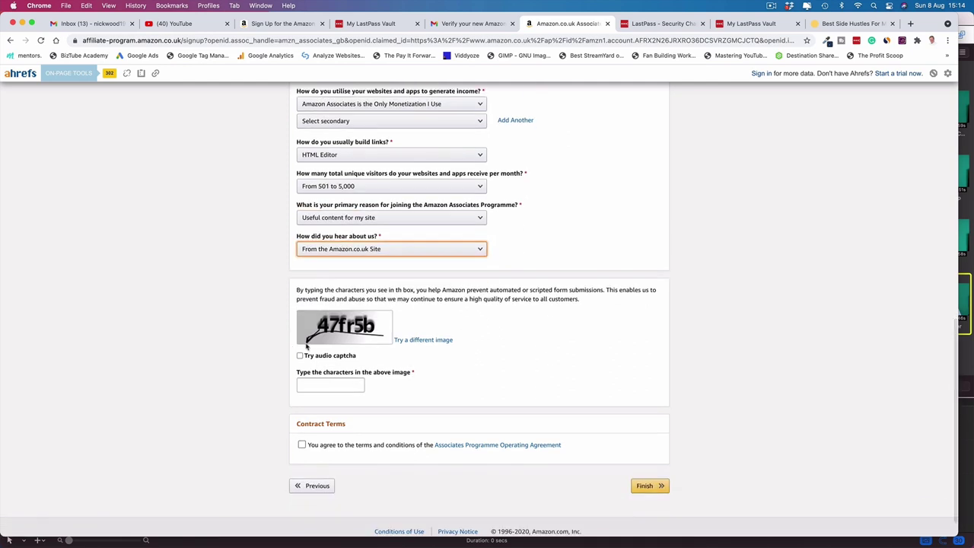
pyautogui.click(323, 383)
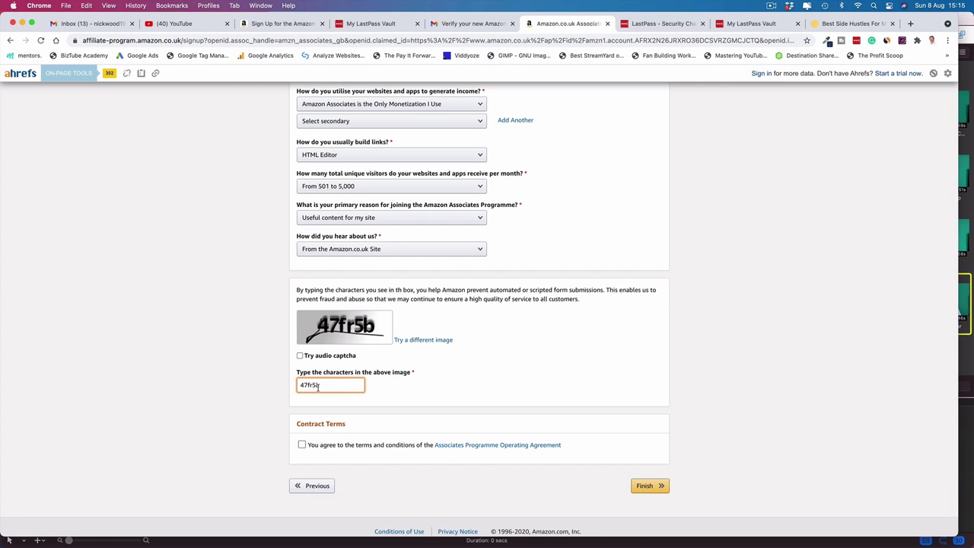
pyautogui.click(302, 445)
pyautogui.click(655, 490)
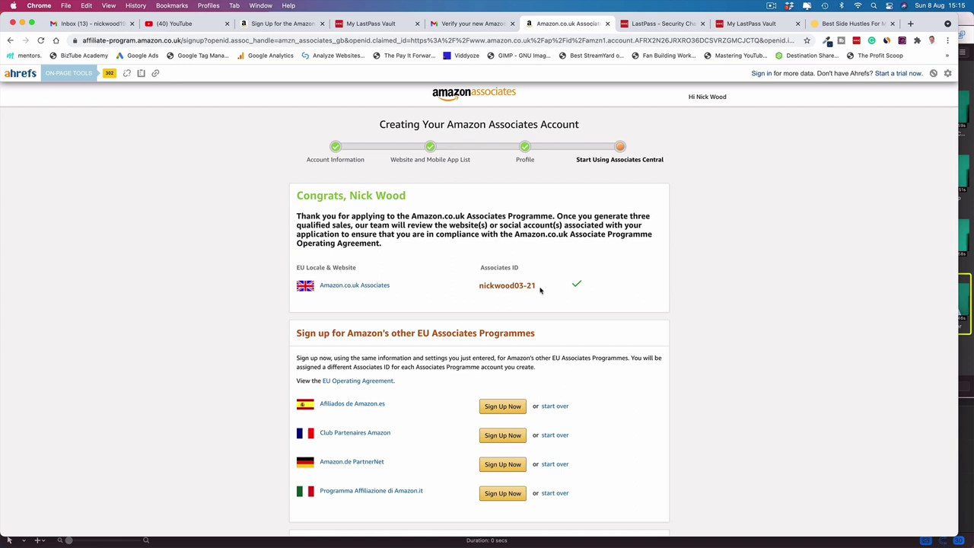
pyautogui.scroll(-2, 492, 290)
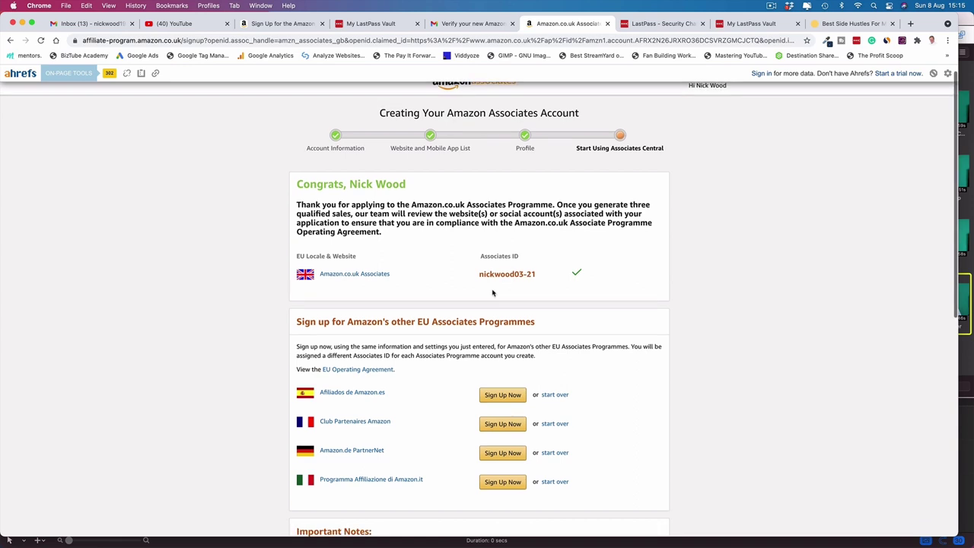
# - Sign up for the Spanish, French, German and Italian Associates programmes and choose to enter the payment and tax information now
pyautogui.scroll(-2, 492, 292)
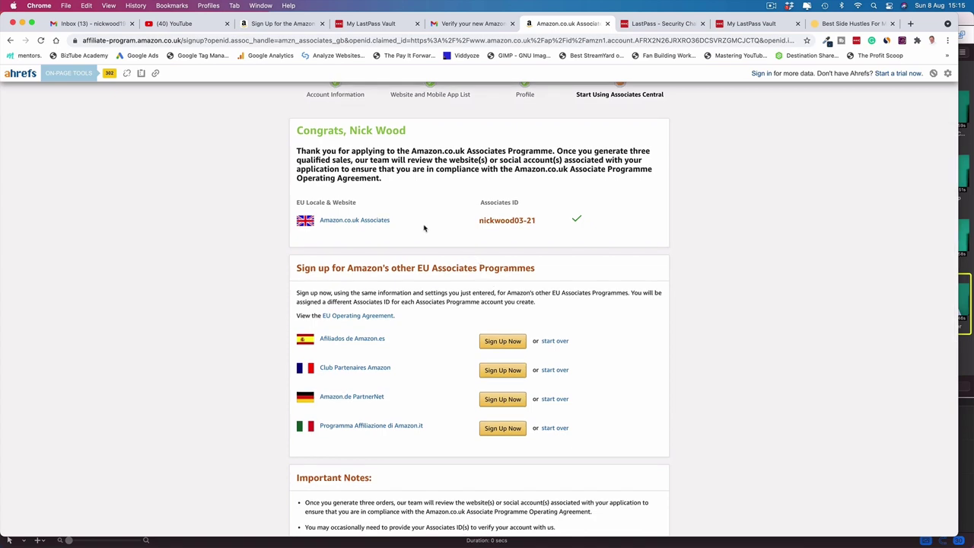
pyautogui.scroll(1, 467, 213)
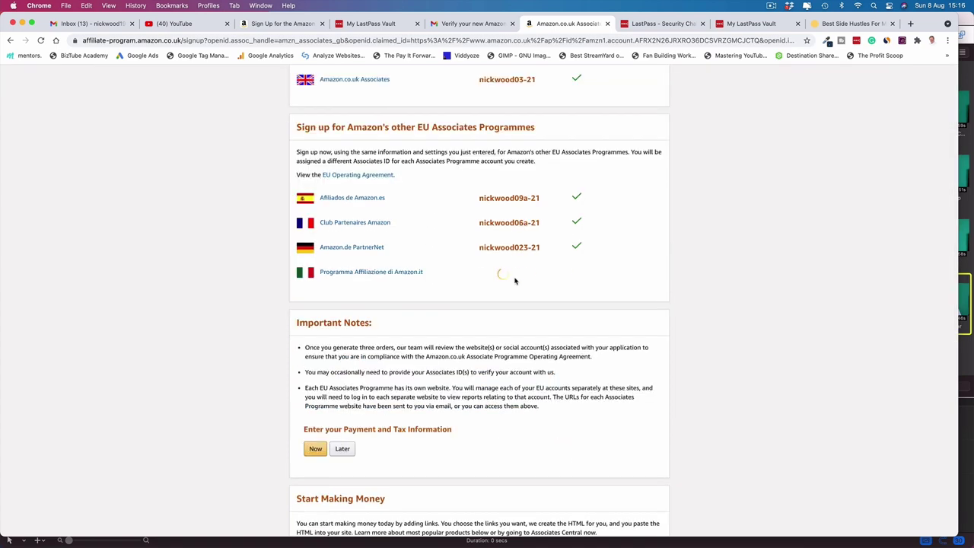
pyautogui.scroll(-3, 509, 290)
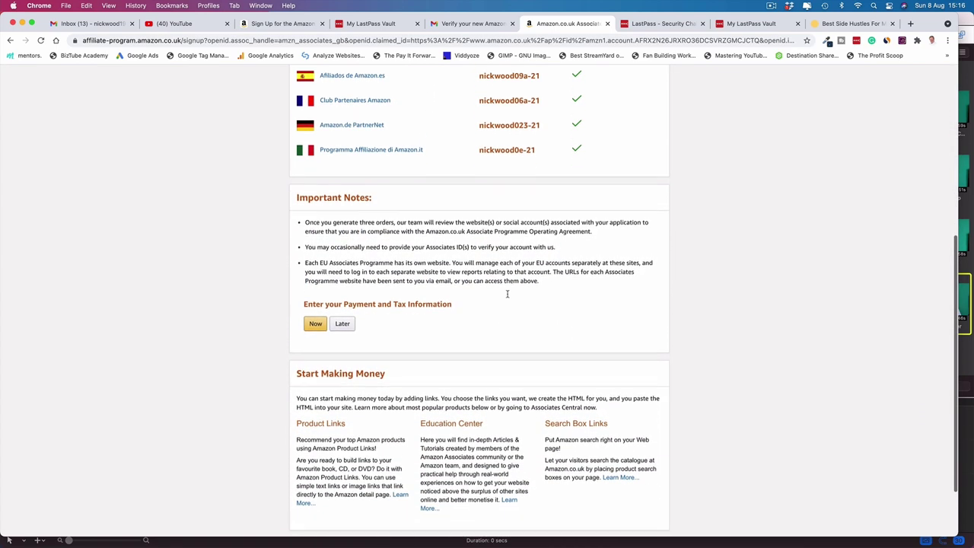
pyautogui.scroll(-2, 508, 294)
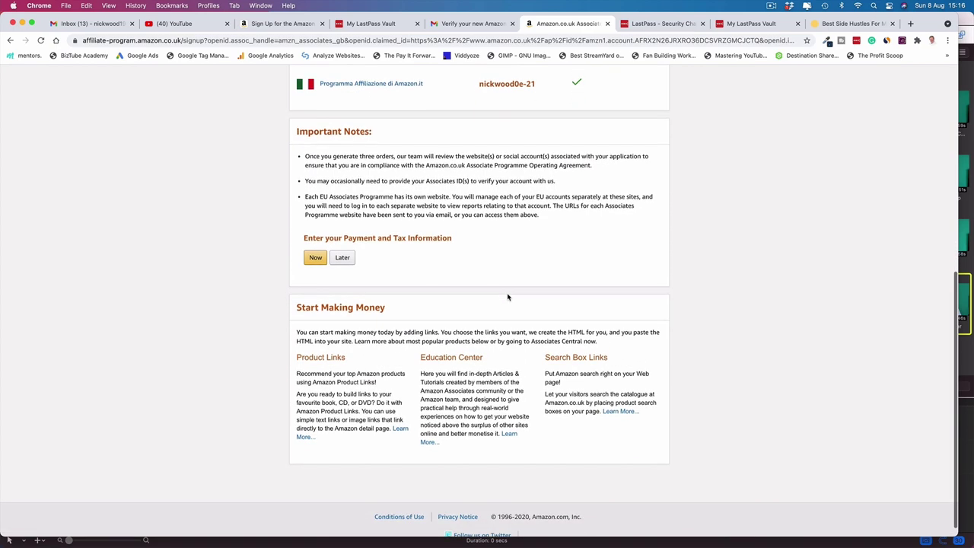
pyautogui.scroll(-1, 507, 296)
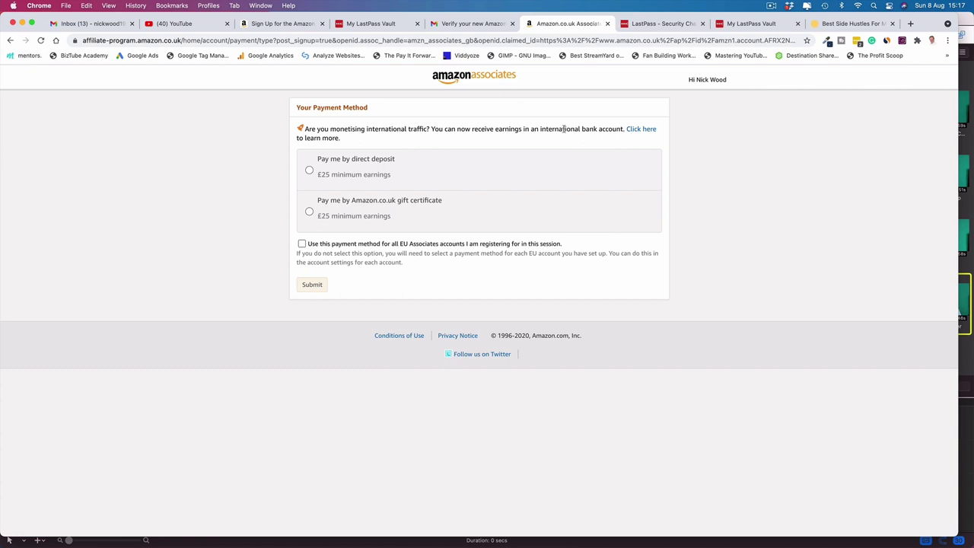
# - Choose payment by direct deposit and set the bank location to United Kingdom
pyautogui.click(357, 200)
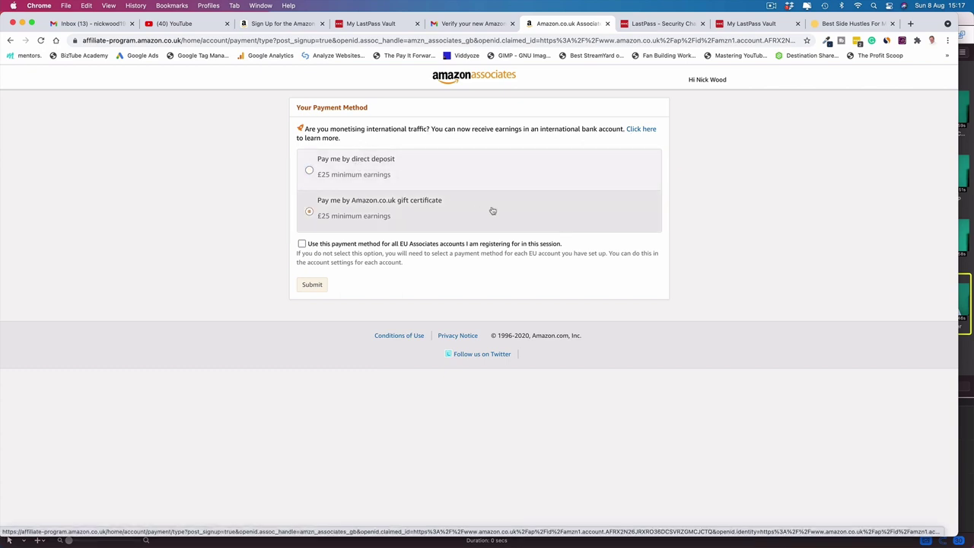
pyautogui.click(375, 172)
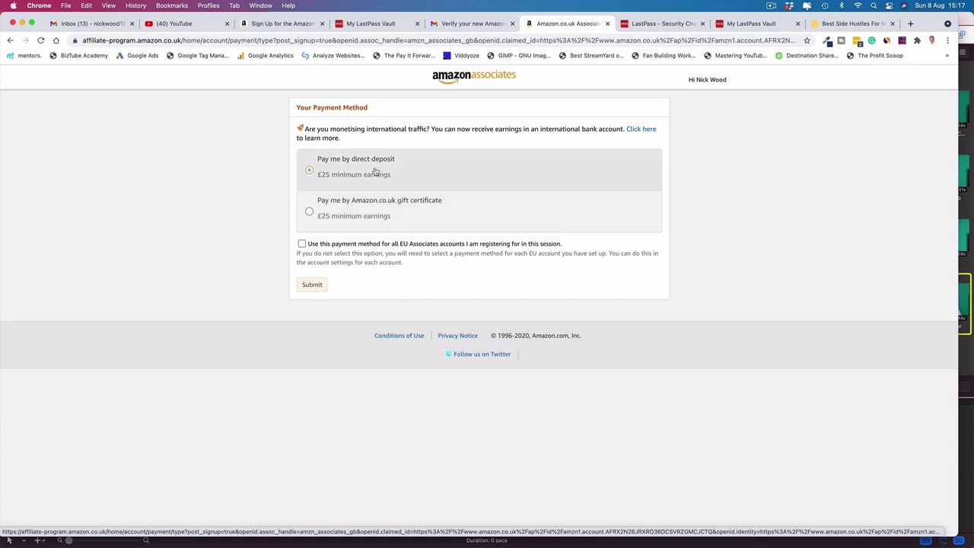
pyautogui.click(387, 209)
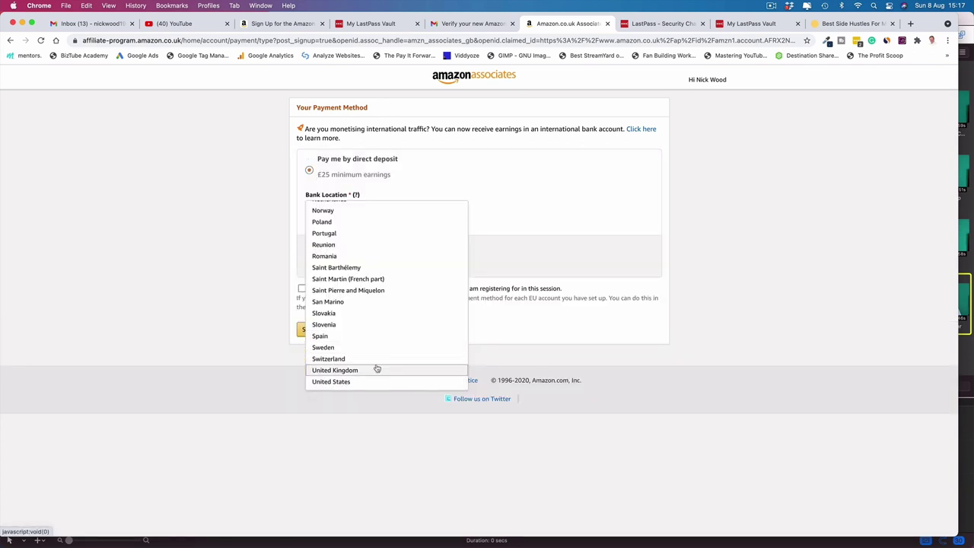
pyautogui.click(376, 369)
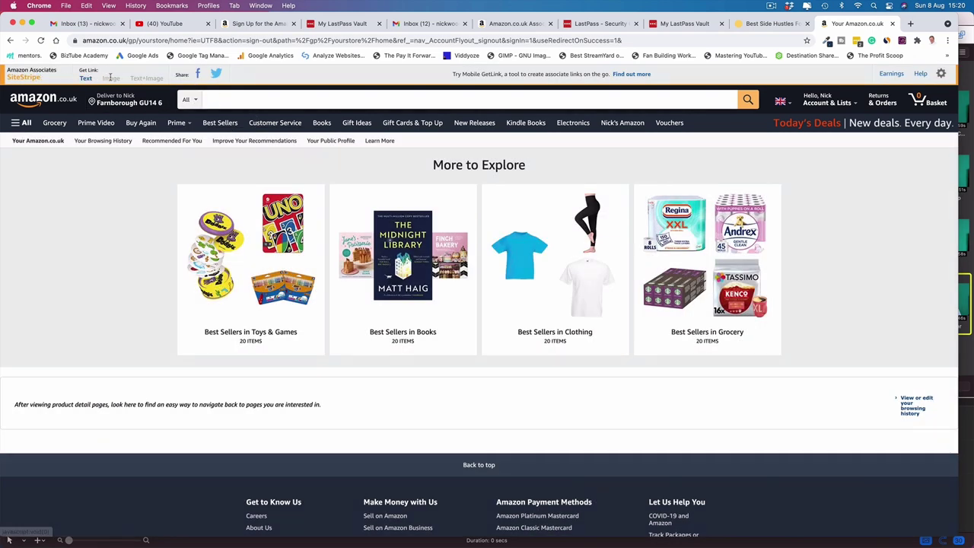
# - Search Amazon.co.uk for 'ninja nutri slim blender and smoothie maker' and open the Ninja Foodi Power Nutri Blender CB100UK product page
pyautogui.click(235, 96)
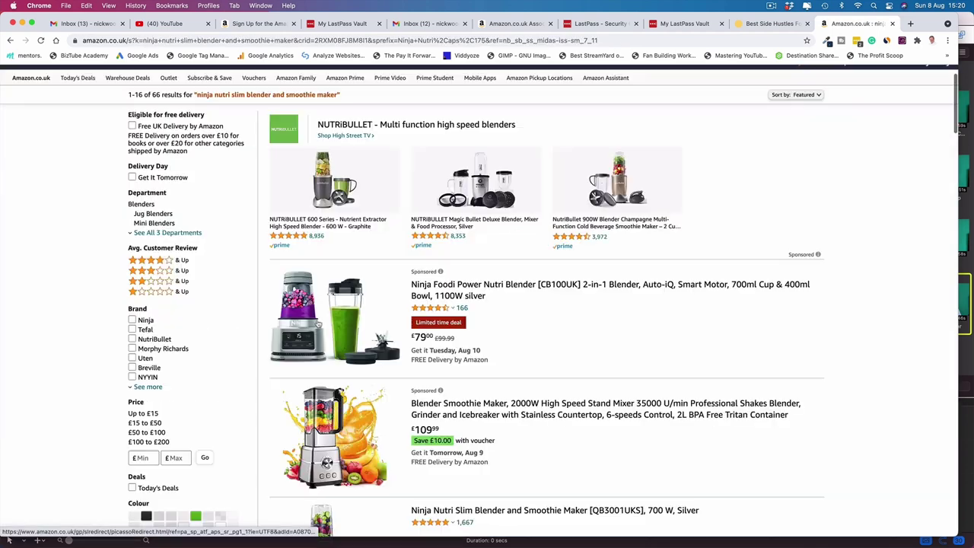
pyautogui.click(311, 325)
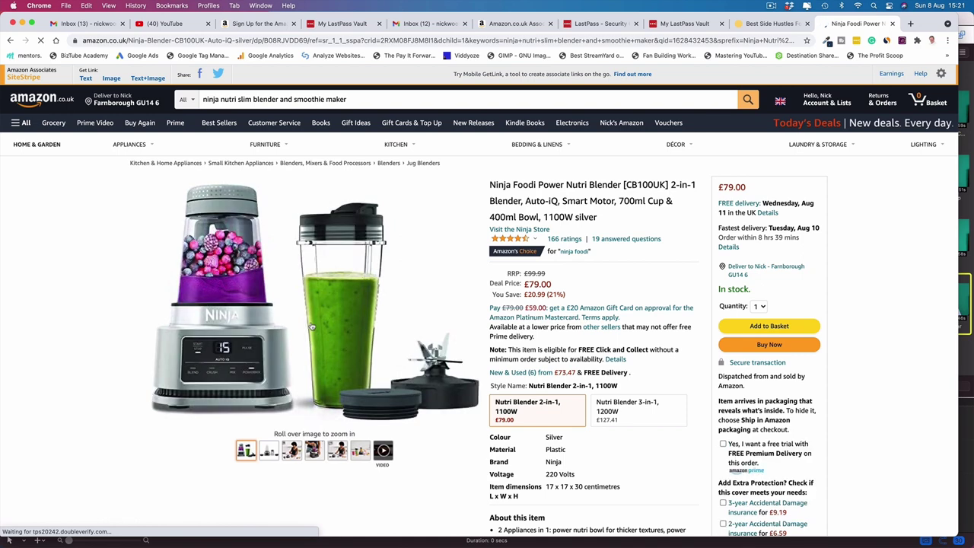
pyautogui.moveTo(372, 322)
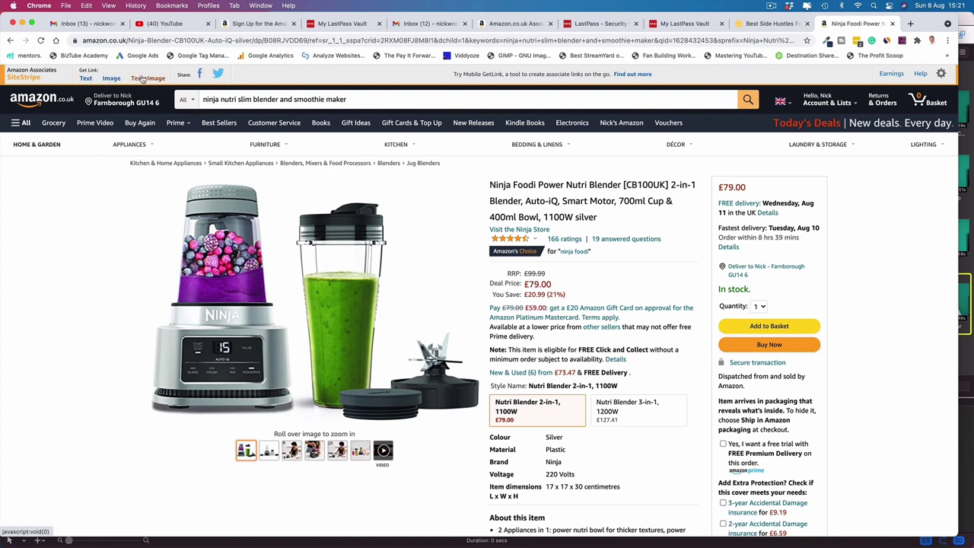
# - Generate a text affiliate link for the blender page, compare the full link version and keep the short link
pyautogui.click(83, 79)
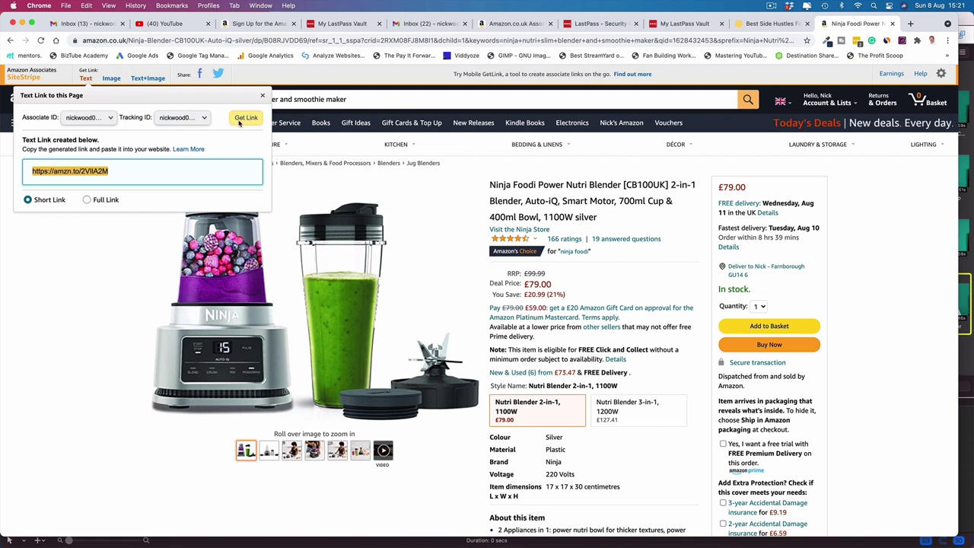
pyautogui.click(87, 199)
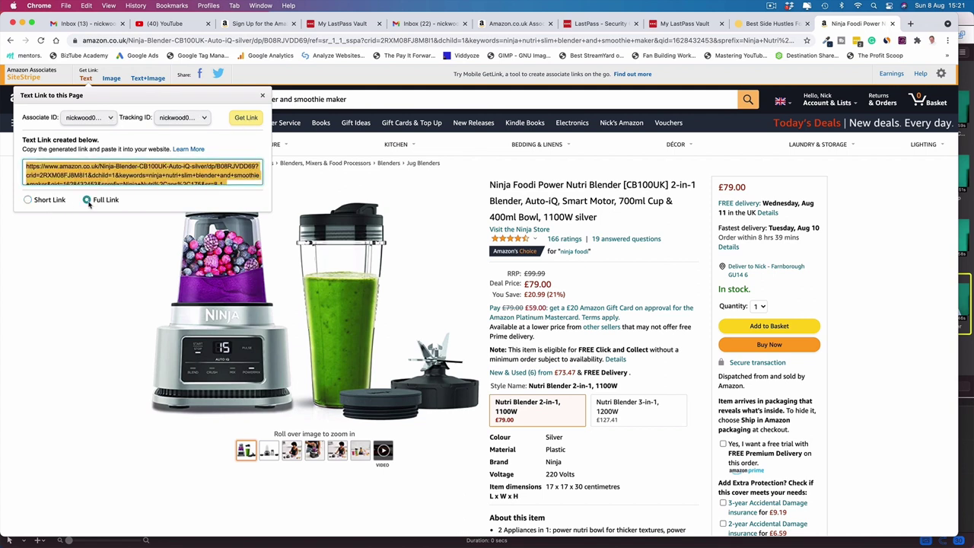
pyautogui.click(28, 199)
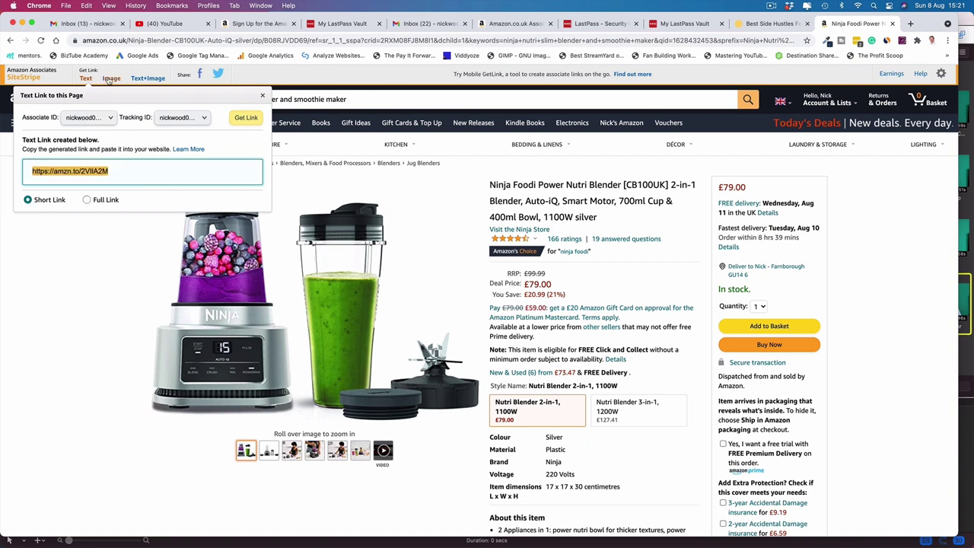
# - Generate a medium-size image affiliate link for the blender page and close the link window
pyautogui.click(110, 79)
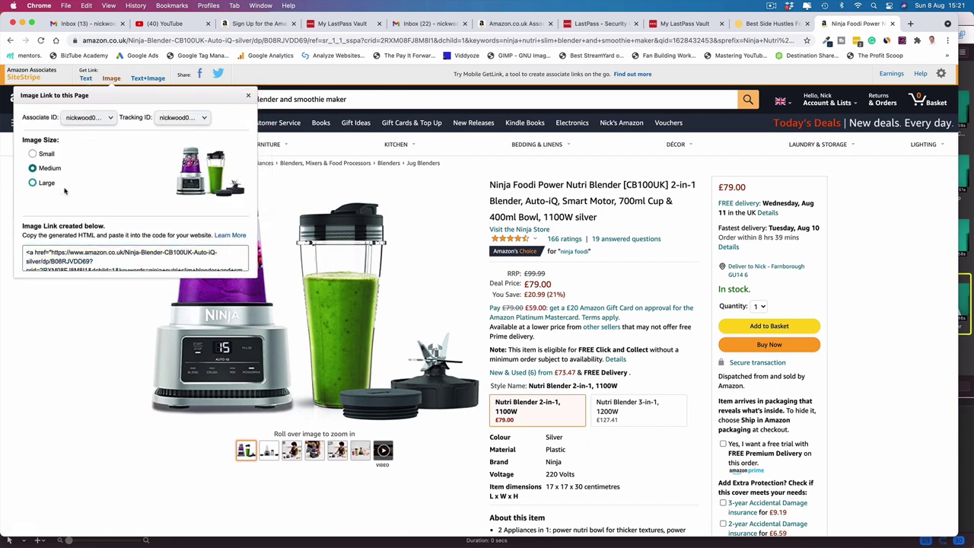
pyautogui.scroll(-1, 93, 225)
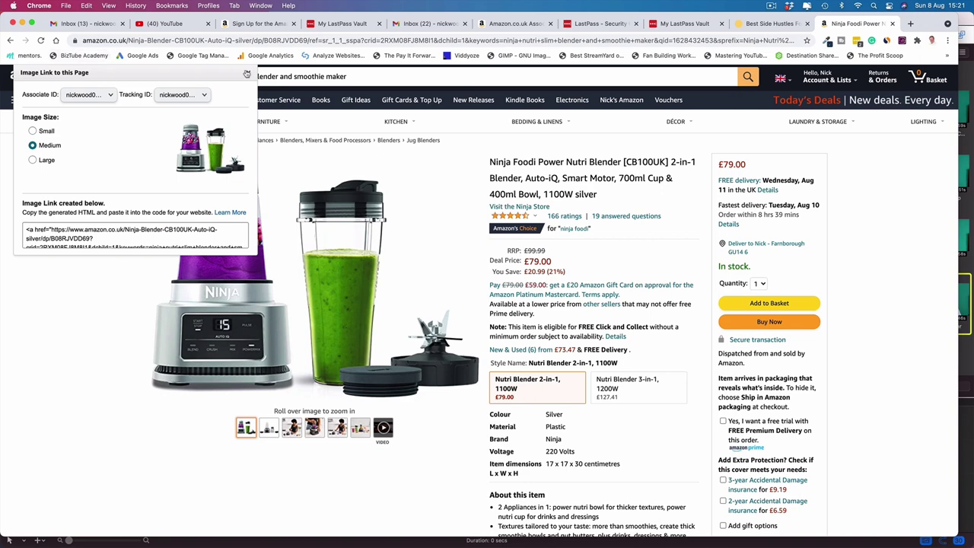
pyautogui.click(247, 73)
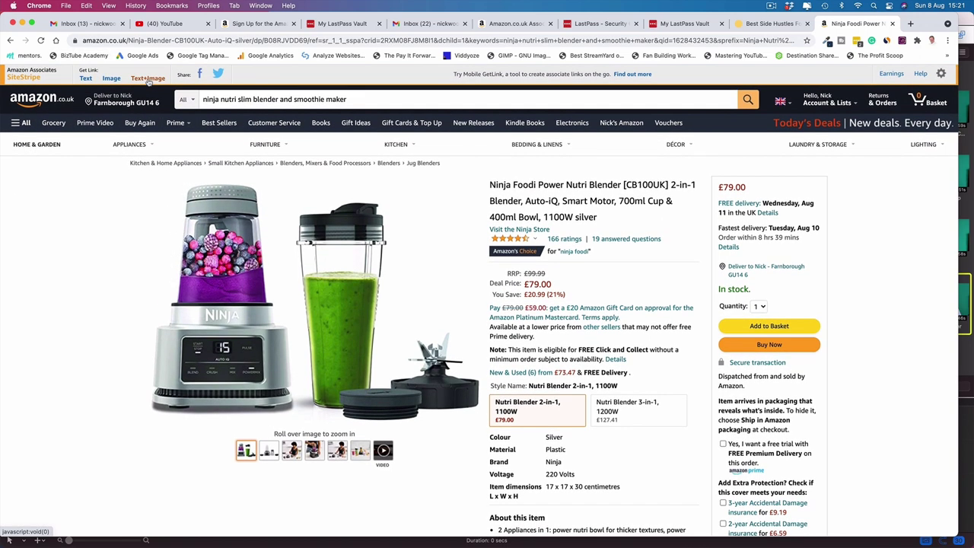
# - Generate a text and image link for the blender, and preview sharing the page on Facebook without posting it
pyautogui.click(149, 82)
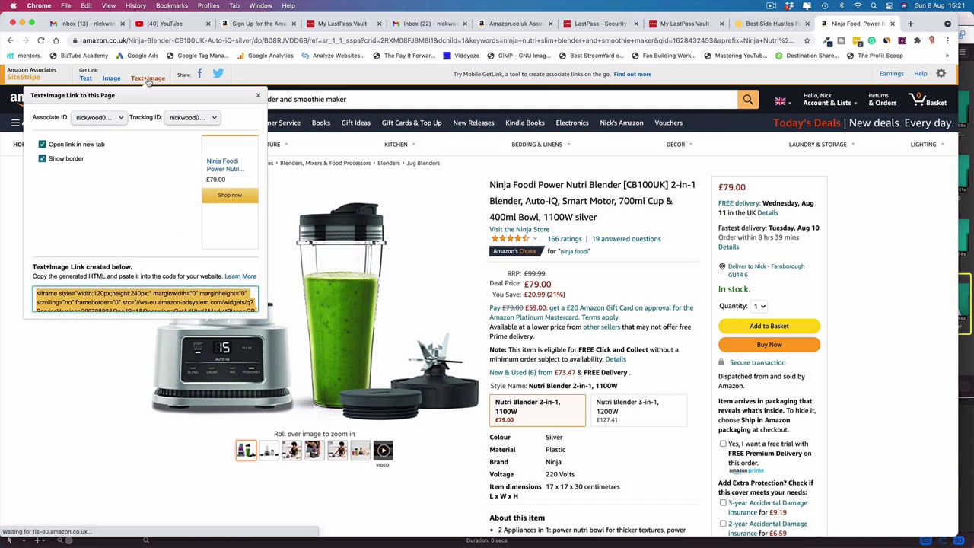
pyautogui.click(201, 76)
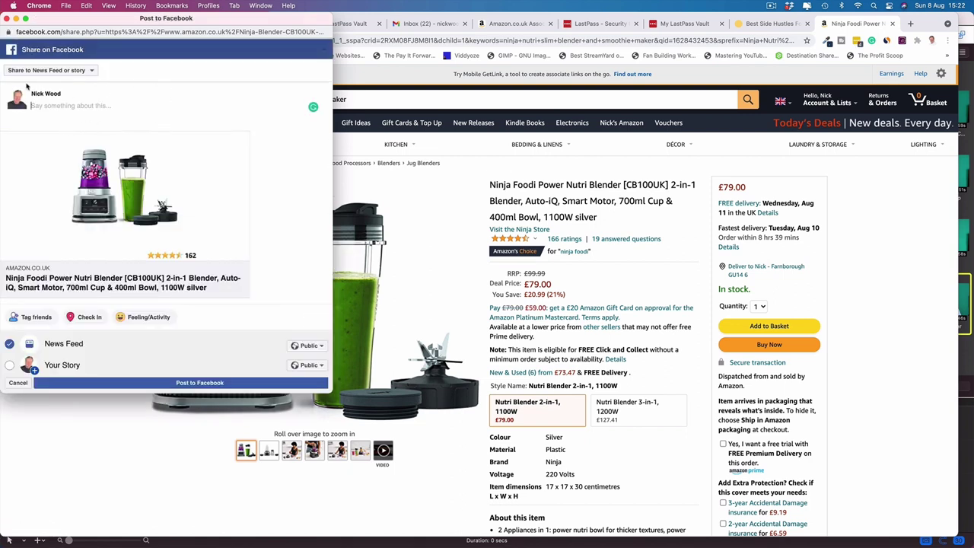
pyautogui.click(7, 17)
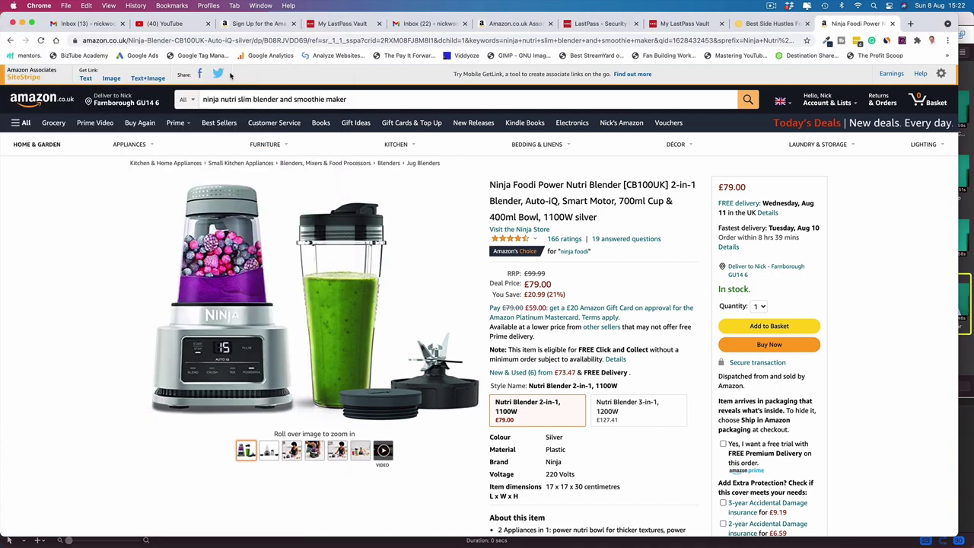
# - Open the Associates Central home page and review the earnings overview, this month's summary and the recommended products
pyautogui.click(26, 78)
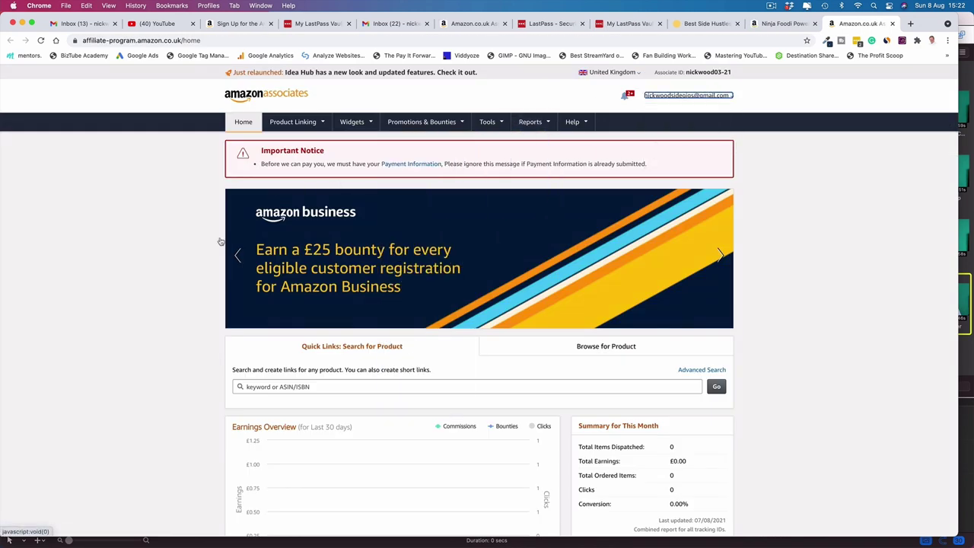
pyautogui.scroll(-1, 217, 245)
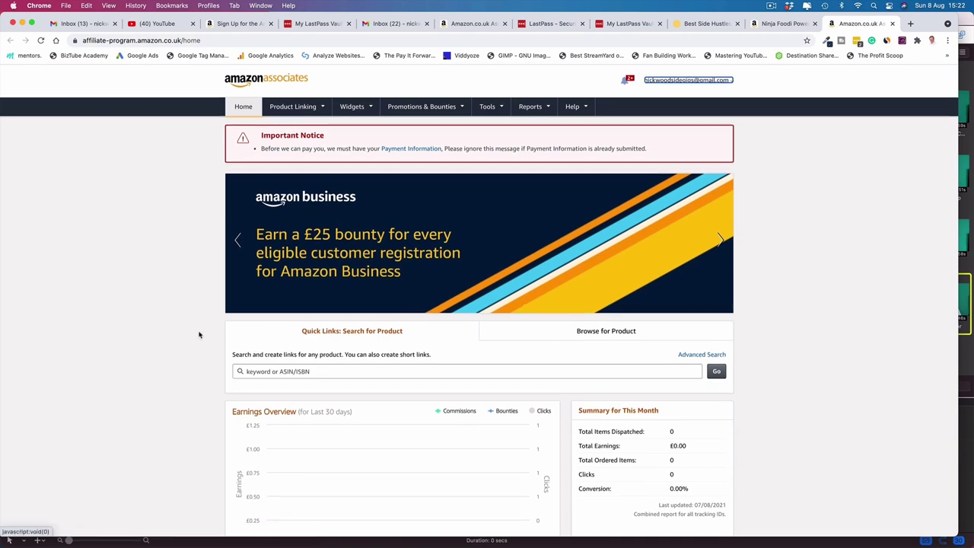
pyautogui.scroll(-5, 198, 333)
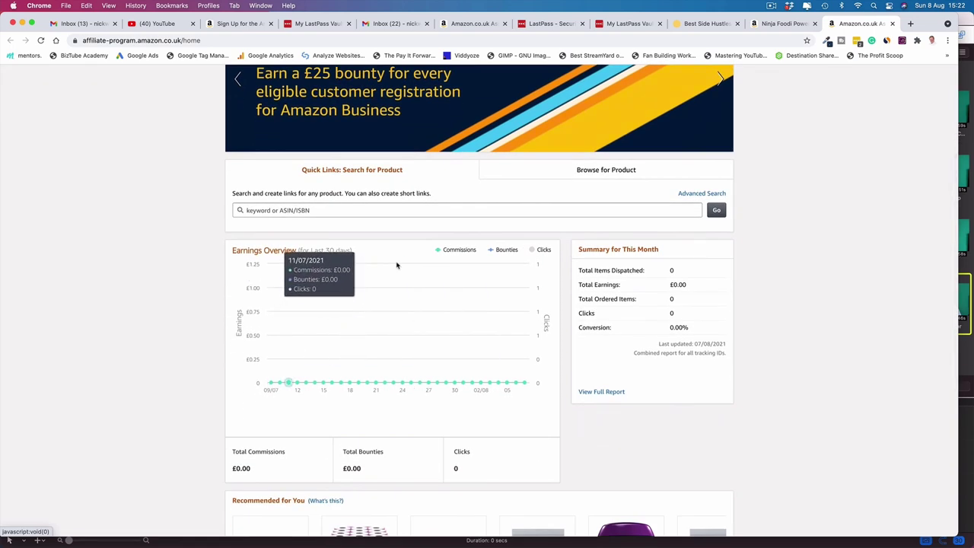
pyautogui.scroll(-9, 98, 329)
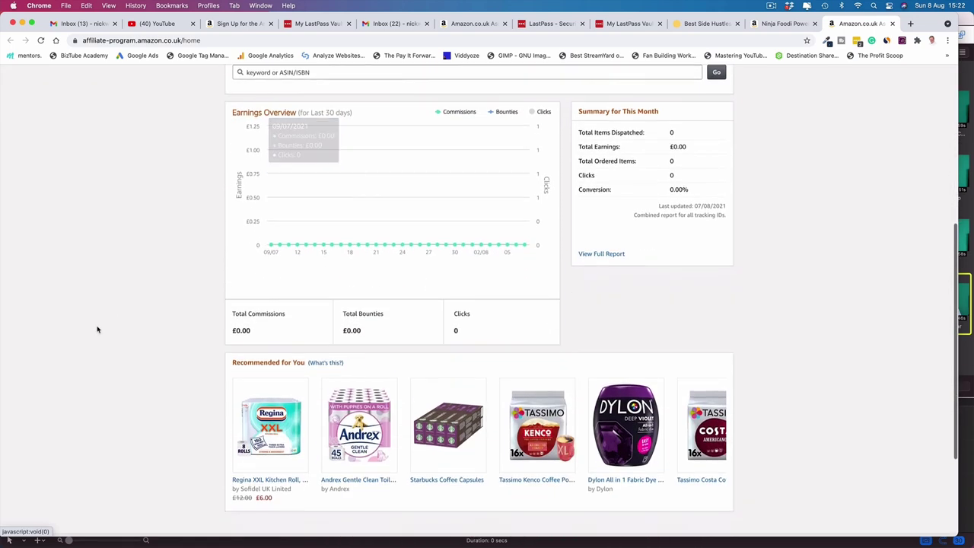